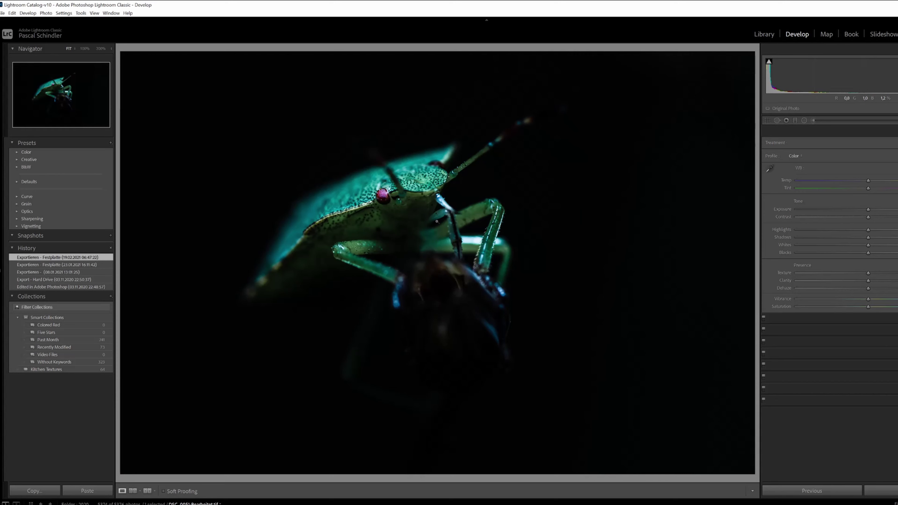
Compare the finished dark edit of the bug photo with its raw version, ending on the raw file
{"action": "key", "text": "Right"}
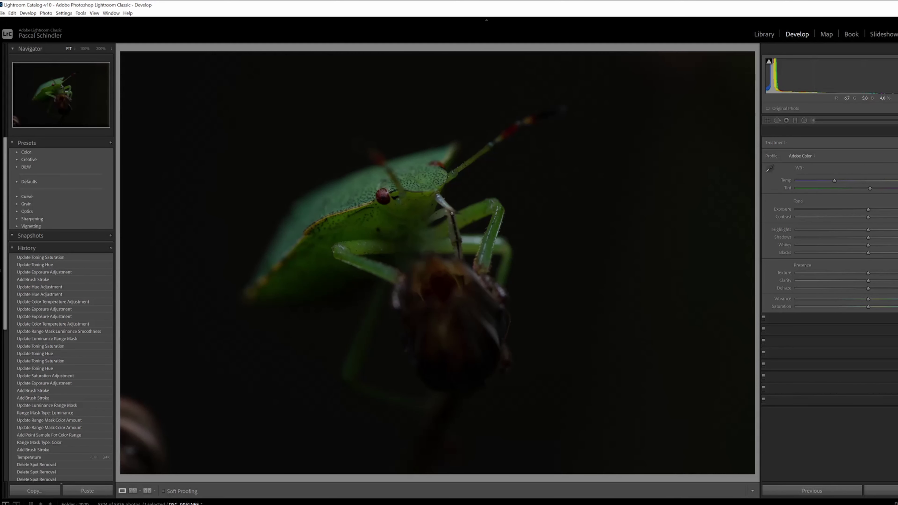
{"action": "key", "text": "Left"}
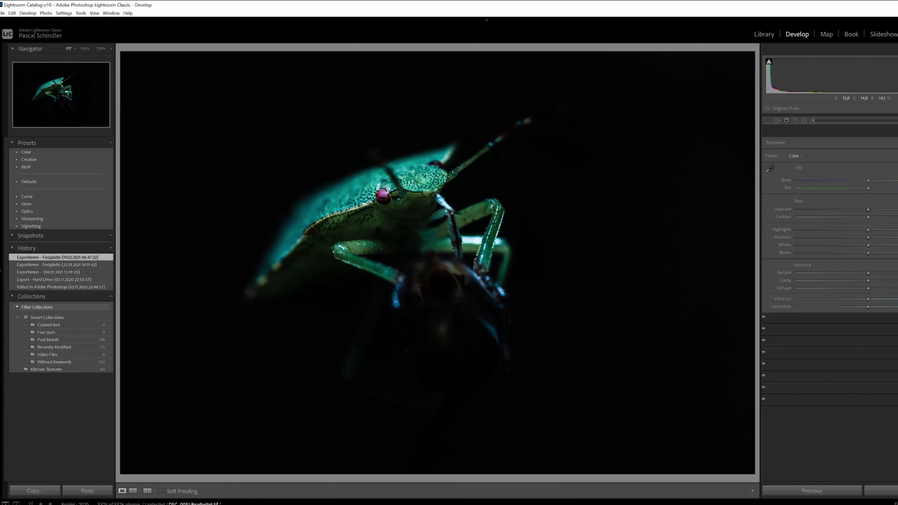
{"action": "key", "text": "Right"}
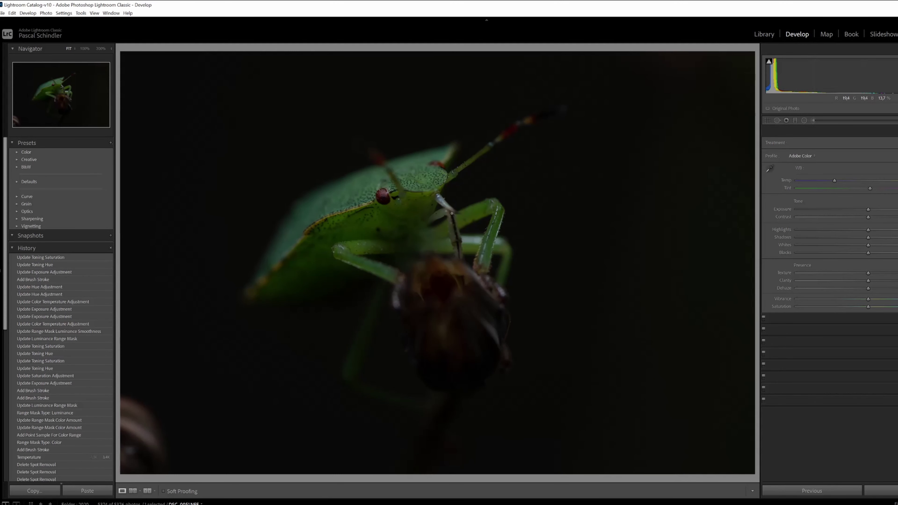
{"action": "key", "text": "Left"}
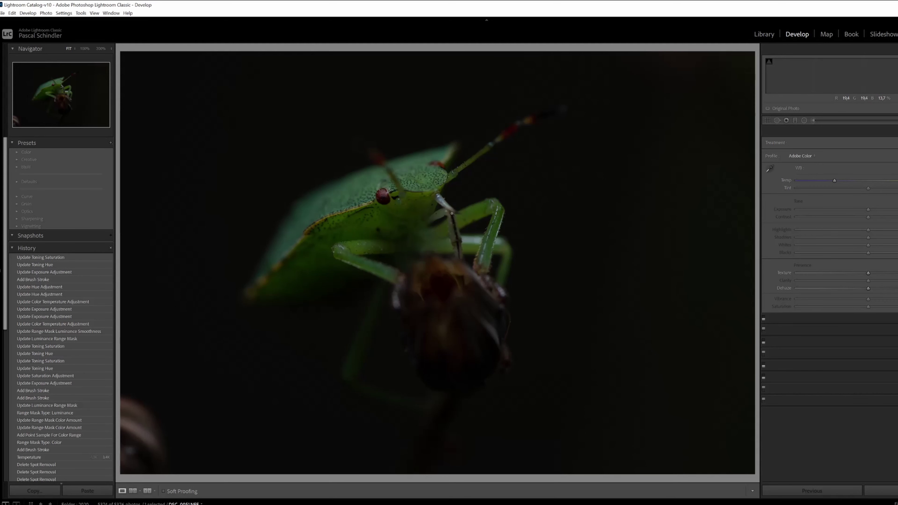
{"action": "key", "text": "Left"}
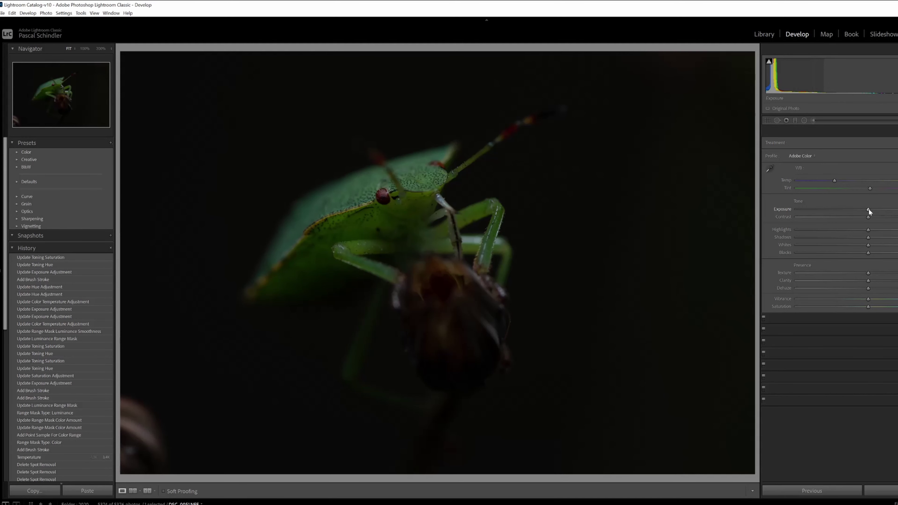
Try the automatic tone settings with a reduced exposure on the raw bug photo, and undo them
{"action": "left_click_drag", "start_coordinate": [869, 208], "coordinate": [876, 210]}
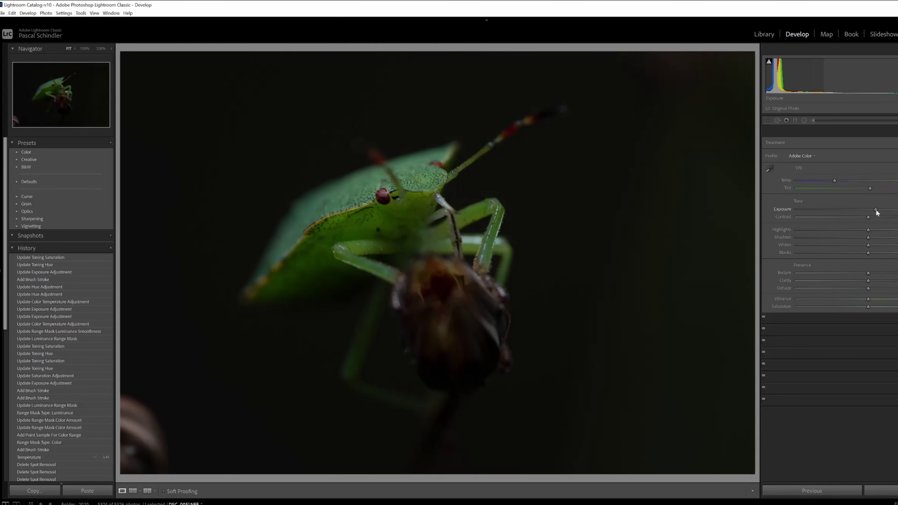
{"action": "key", "text": "ctrl+u"}
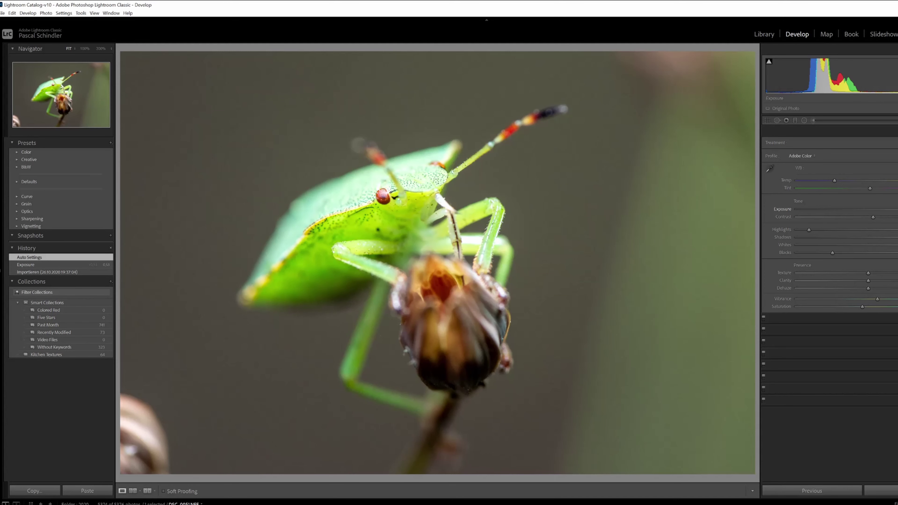
{"action": "left_click_drag", "start_coordinate": [897, 209], "coordinate": [896, 209]}
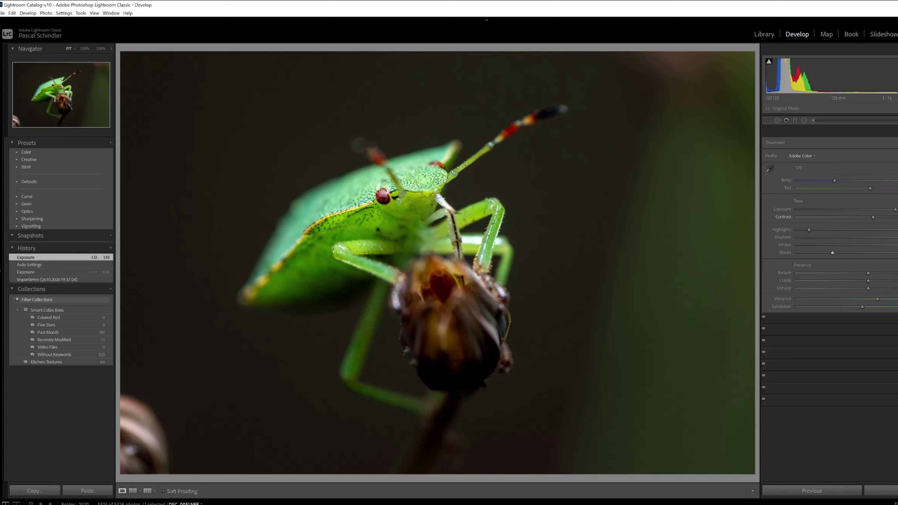
{"action": "key", "text": "ctrl+z"}
{"action": "key", "text": "ctrl+z"}
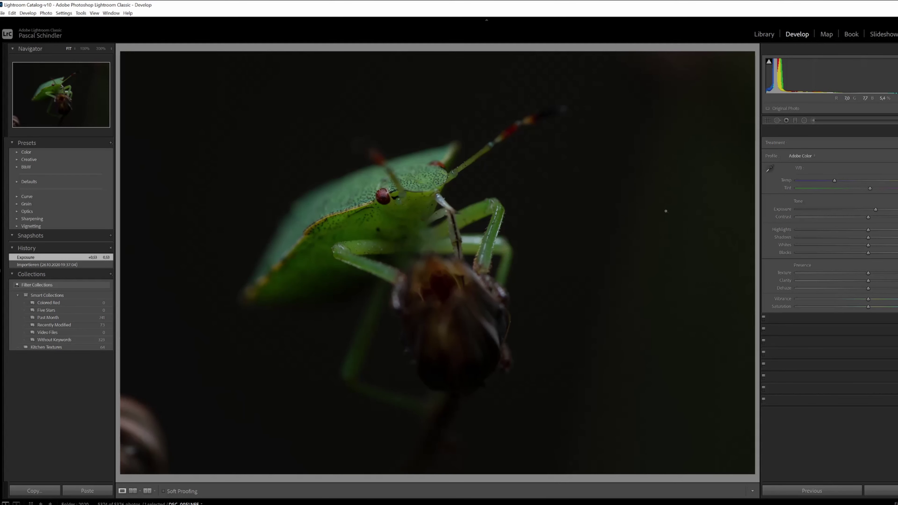
Raise the photo's exposure to 1.24 and its contrast to about 25
{"action": "left_click_drag", "start_coordinate": [876, 209], "coordinate": [880, 211]}
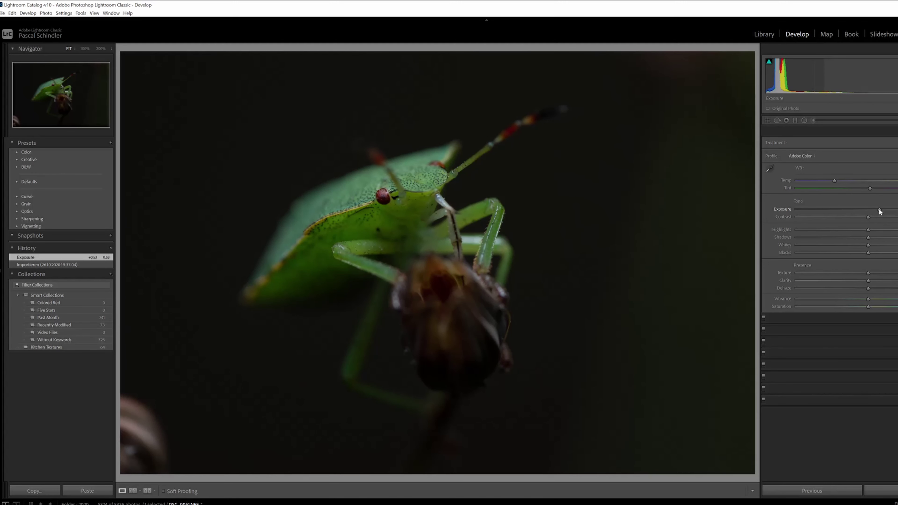
{"action": "left_click_drag", "start_coordinate": [880, 211], "coordinate": [882, 210]}
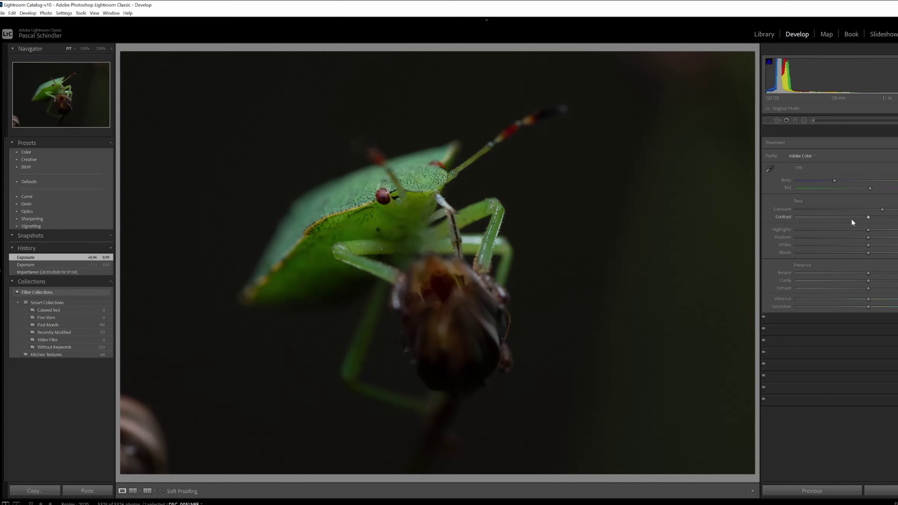
{"action": "left_click_drag", "start_coordinate": [852, 220], "coordinate": [884, 217]}
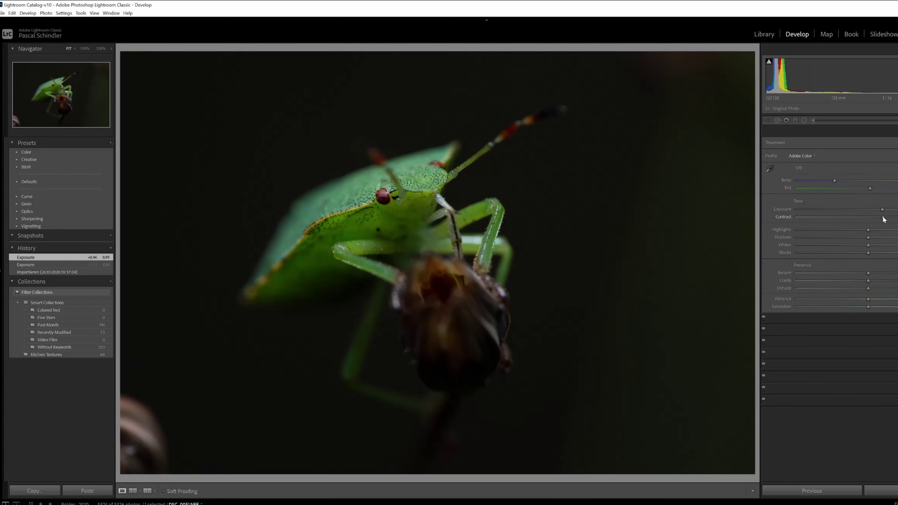
{"action": "left_click_drag", "start_coordinate": [883, 217], "coordinate": [870, 217]}
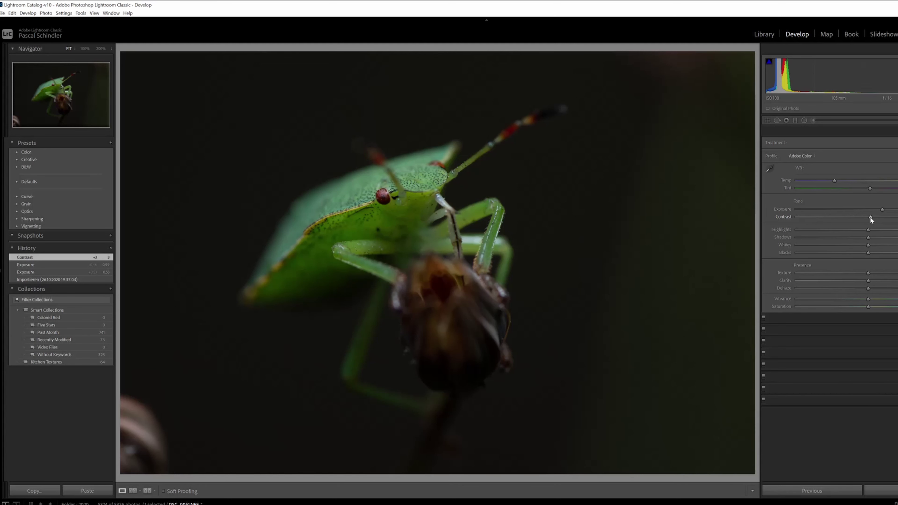
{"action": "double_click", "coordinate": [870, 216]}
{"action": "left_click_drag", "start_coordinate": [870, 217], "coordinate": [885, 216]}
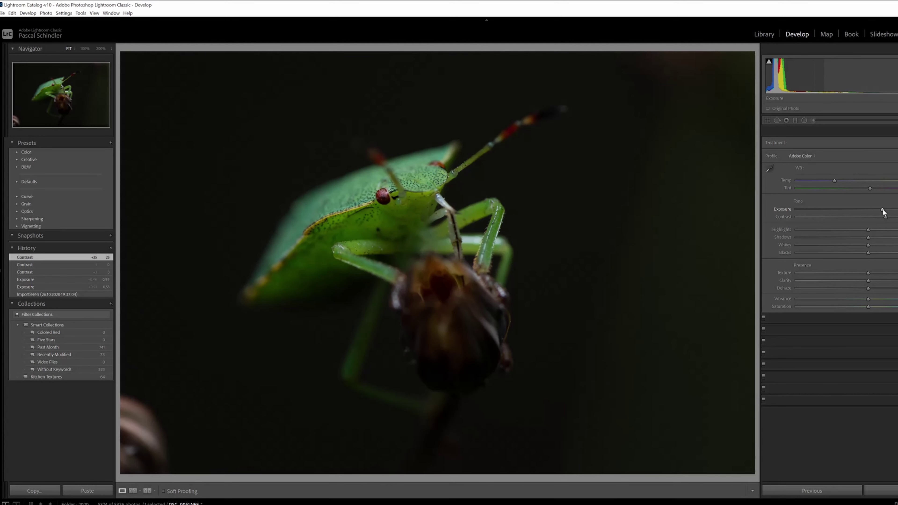
{"action": "left_click_drag", "start_coordinate": [883, 209], "coordinate": [886, 210]}
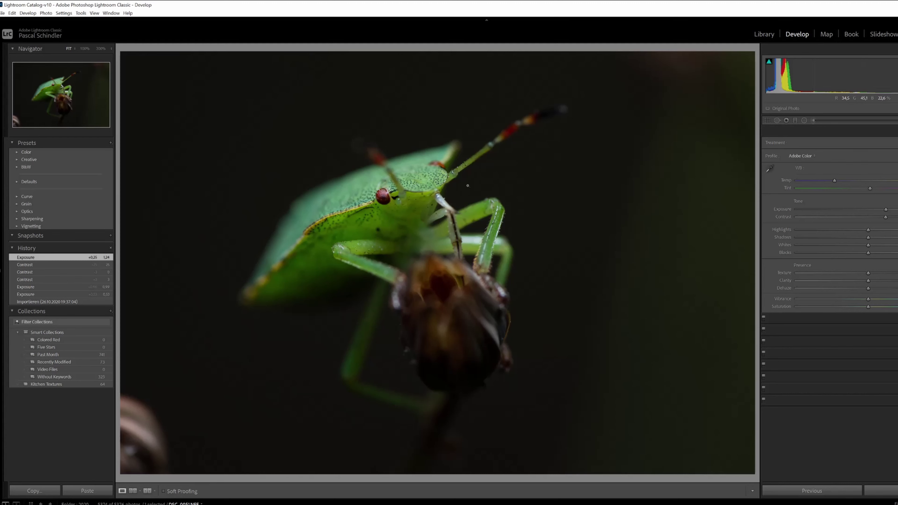
Raise the highlights to about 18 and lower the shadows to about -32
{"action": "left_click_drag", "start_coordinate": [868, 230], "coordinate": [881, 230]}
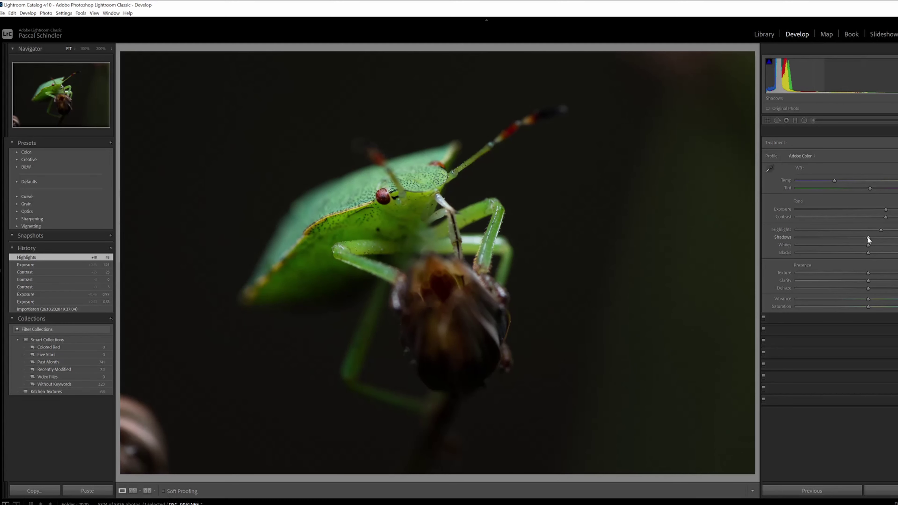
{"action": "left_click_drag", "start_coordinate": [868, 237], "coordinate": [867, 237]}
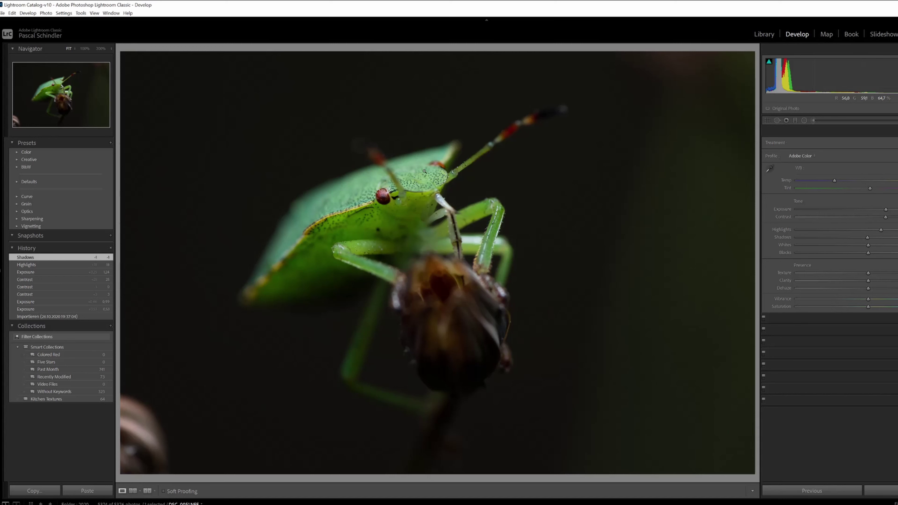
{"action": "mouse_move", "coordinate": [867, 237]}
{"action": "left_mouse_down"}
{"action": "mouse_move", "coordinate": [790, 238]}
{"action": "mouse_move", "coordinate": [852, 237]}
{"action": "left_mouse_up"}
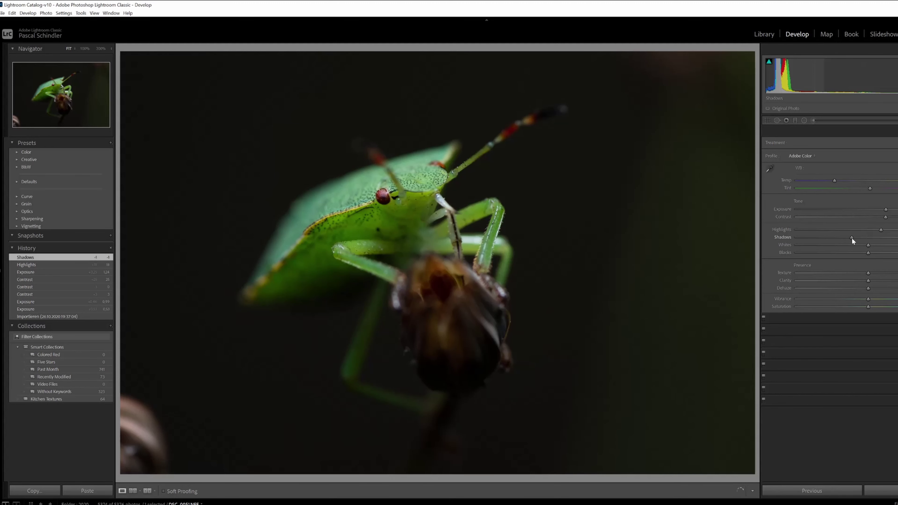
{"action": "left_click_drag", "start_coordinate": [852, 237], "coordinate": [846, 237]}
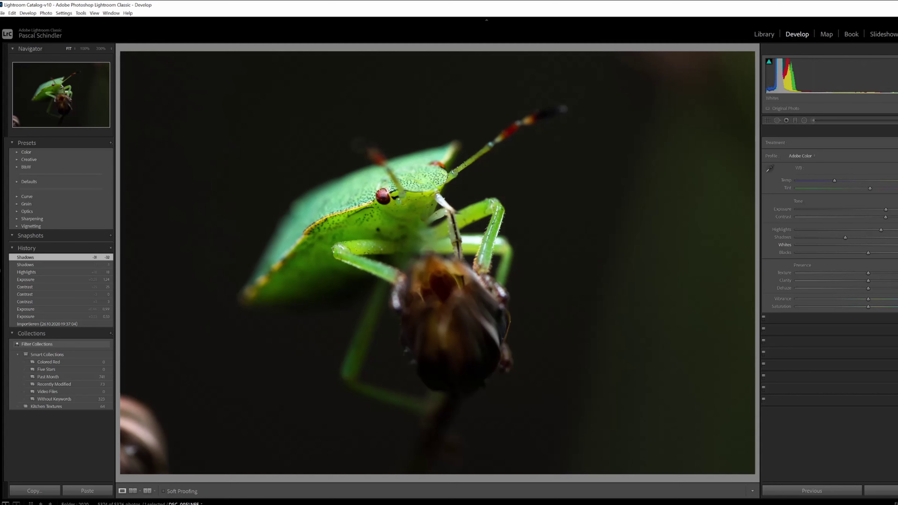
Set the whites and blacks to their automatic values
{"action": "double_click", "coordinate": [846, 245], "text": "shift"}
{"action": "double_click", "coordinate": [847, 252], "text": "shift"}
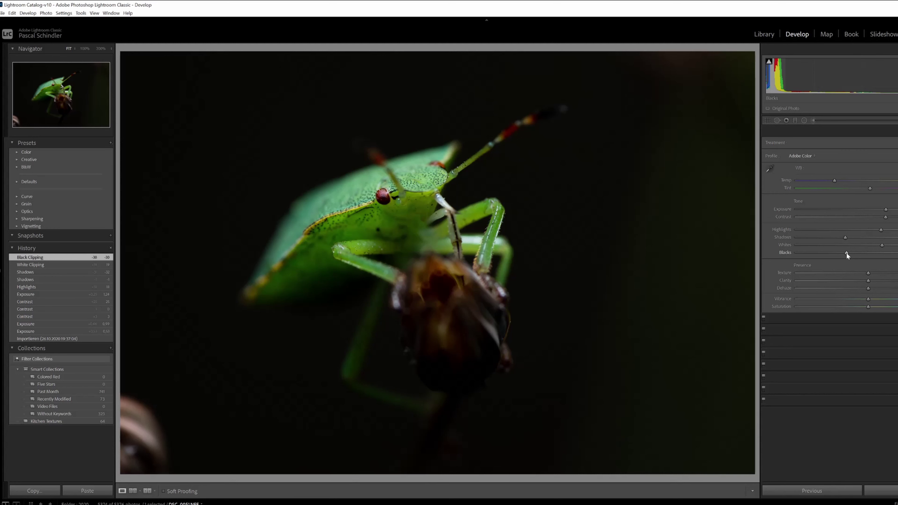
Increase the clarity to about 40 and the dehaze amount to about 10
{"action": "left_click_drag", "start_coordinate": [868, 282], "coordinate": [880, 283]}
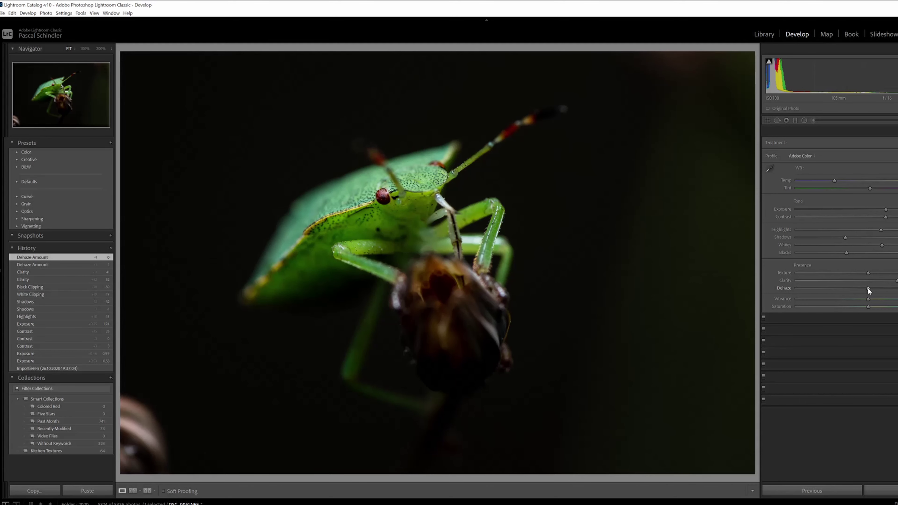
{"action": "left_click_drag", "start_coordinate": [868, 288], "coordinate": [893, 289]}
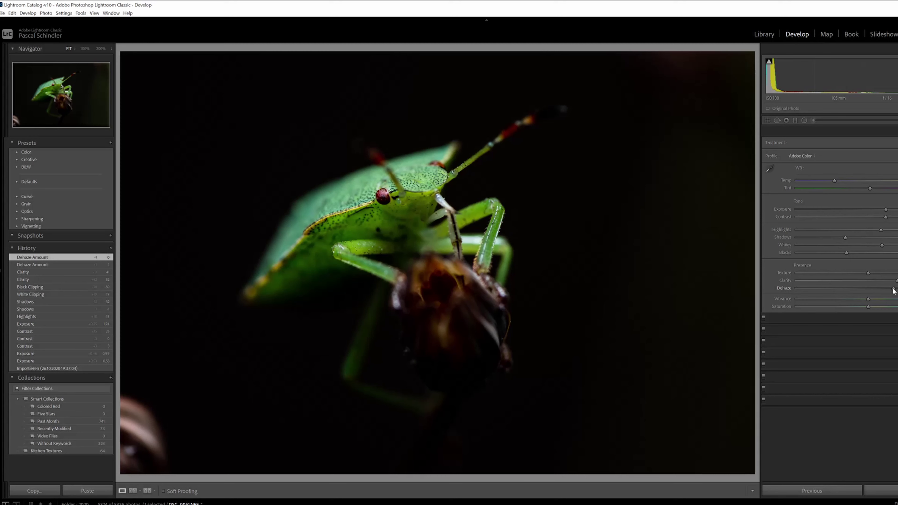
{"action": "left_click_drag", "start_coordinate": [893, 288], "coordinate": [873, 289]}
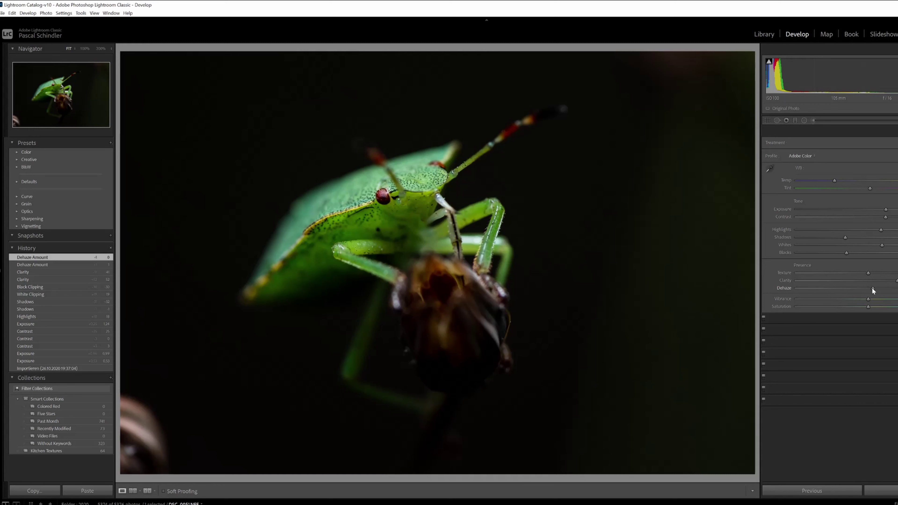
{"action": "left_click_drag", "start_coordinate": [872, 288], "coordinate": [876, 289]}
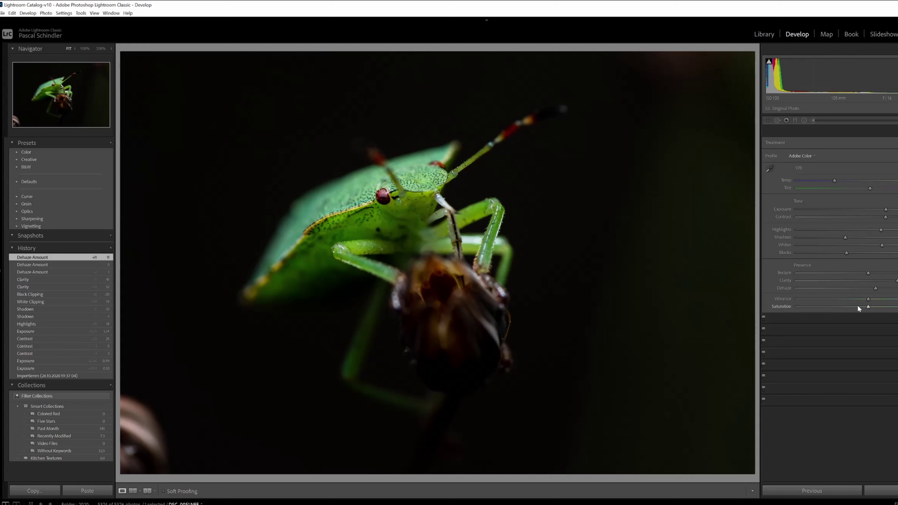
Raise the vibrance to about 30 and lower the saturation to about -16
{"action": "left_click_drag", "start_coordinate": [858, 305], "coordinate": [897, 307]}
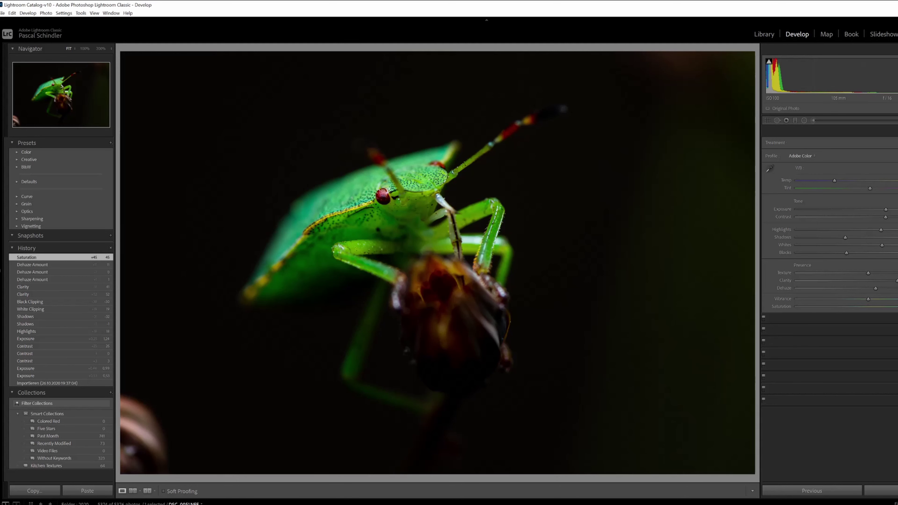
{"action": "double_click", "coordinate": [883, 306]}
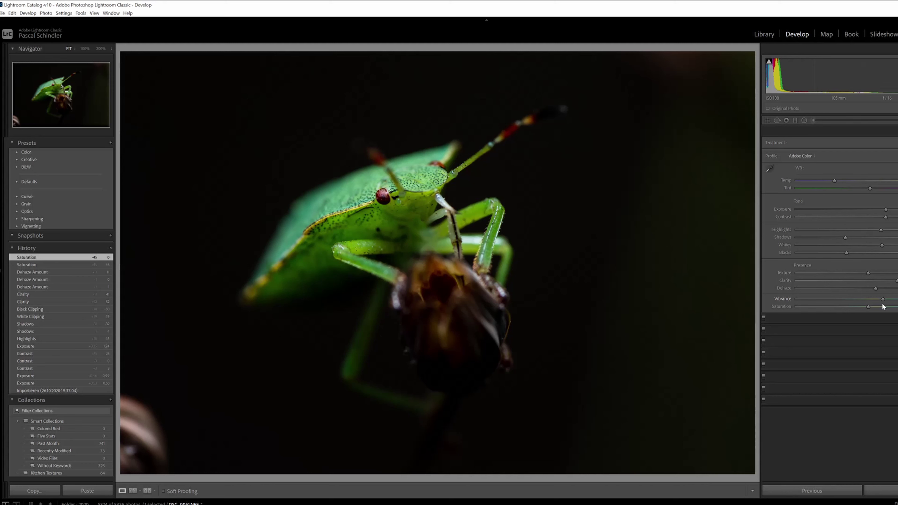
{"action": "left_click_drag", "start_coordinate": [883, 299], "coordinate": [891, 299]}
{"action": "left_click_drag", "start_coordinate": [868, 306], "coordinate": [857, 307]}
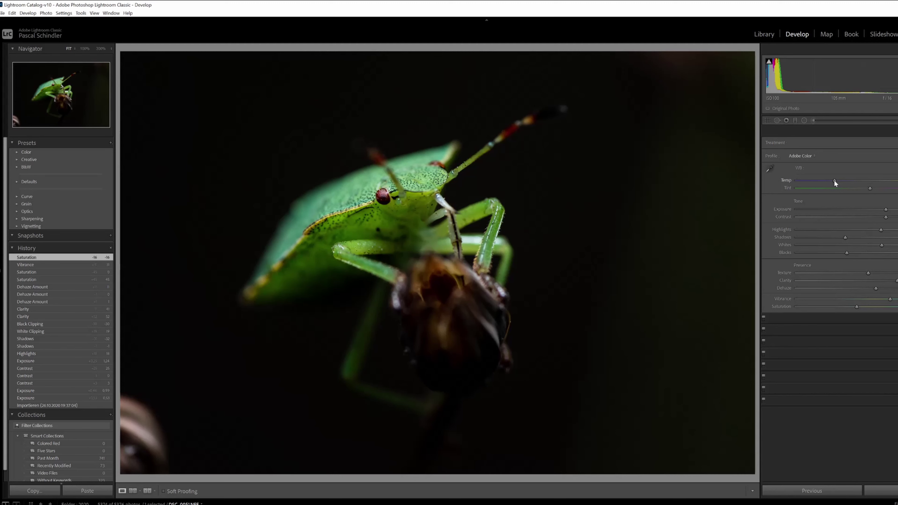
Cool the white balance temperature toward blue, set the tint to 24, and close the basic adjustments
{"action": "left_click_drag", "start_coordinate": [835, 183], "coordinate": [808, 183]}
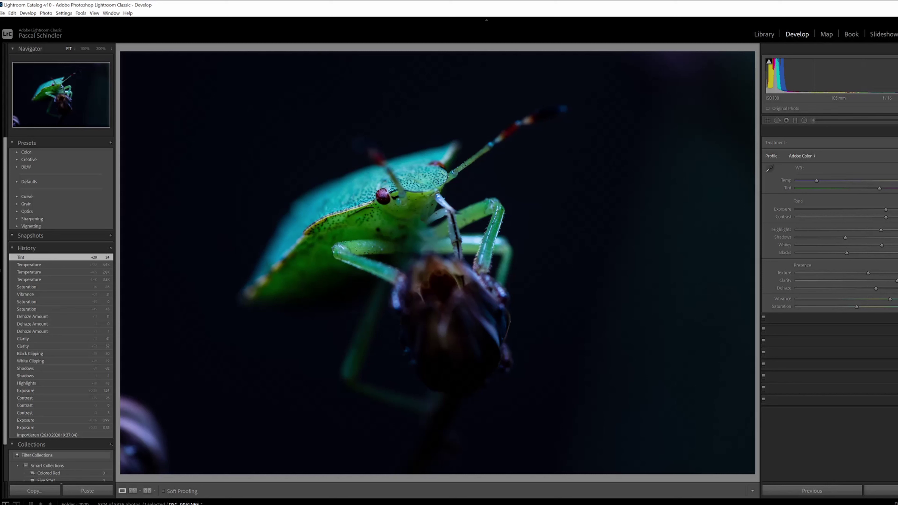
{"action": "key", "text": "ctrl+1"}
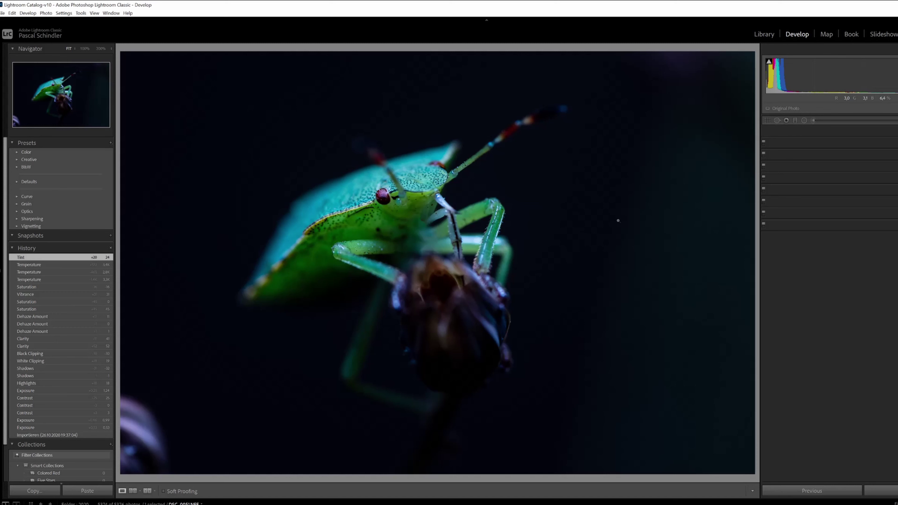
Darken the photo's edges with a post-crop vignette amount of about -45
{"action": "left_click", "coordinate": [764, 223]}
{"action": "left_click_drag", "start_coordinate": [868, 241], "coordinate": [864, 241]}
{"action": "left_click_drag", "start_coordinate": [864, 241], "coordinate": [868, 241]}
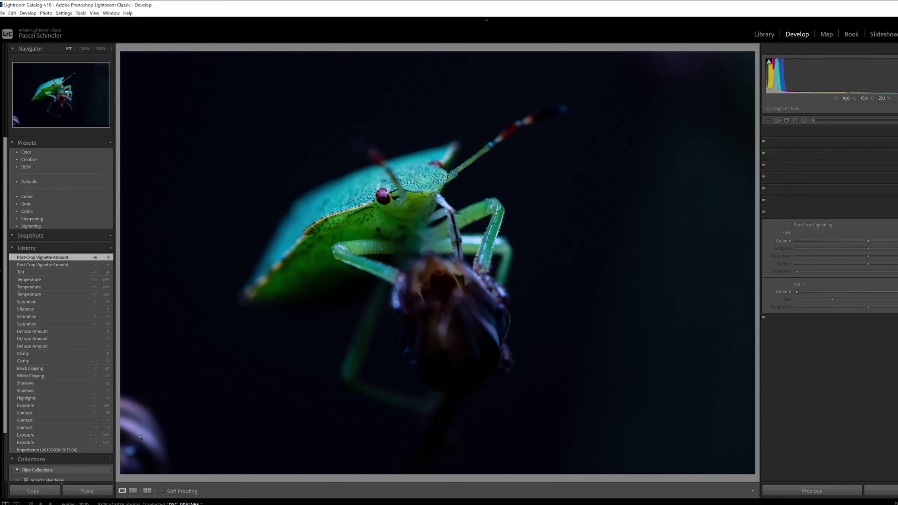
{"action": "left_click_drag", "start_coordinate": [868, 241], "coordinate": [836, 241]}
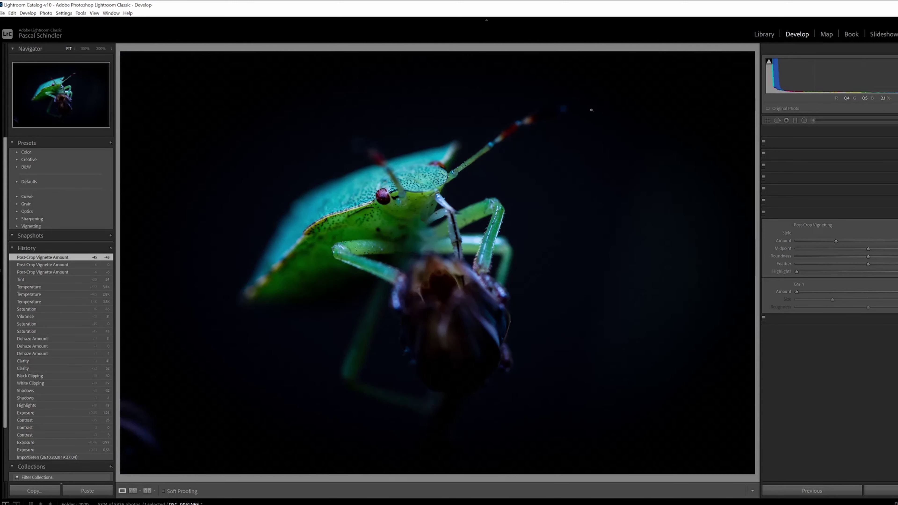